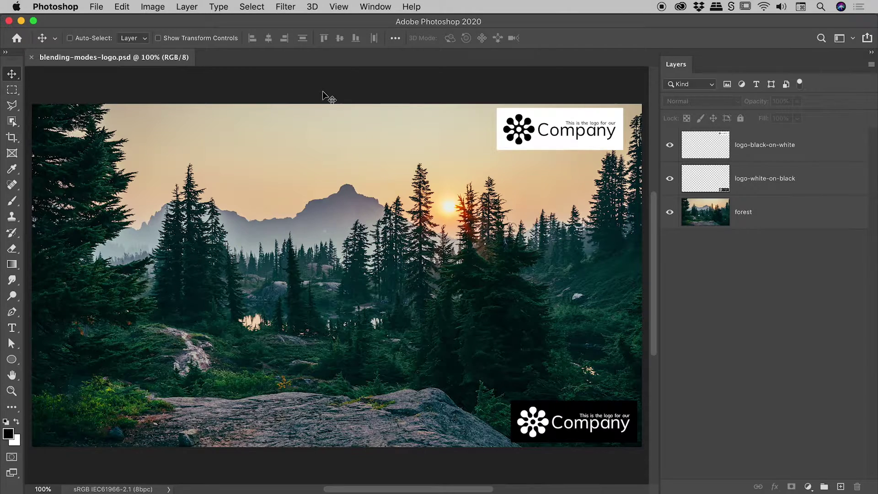
Toggle the three layers' visibility off and on, then select the logo-black-on-white layer
{"action": "left_click_drag", "start_coordinate": [670, 145], "coordinate": [669, 214]}
{"action": "left_click", "coordinate": [670, 214]}
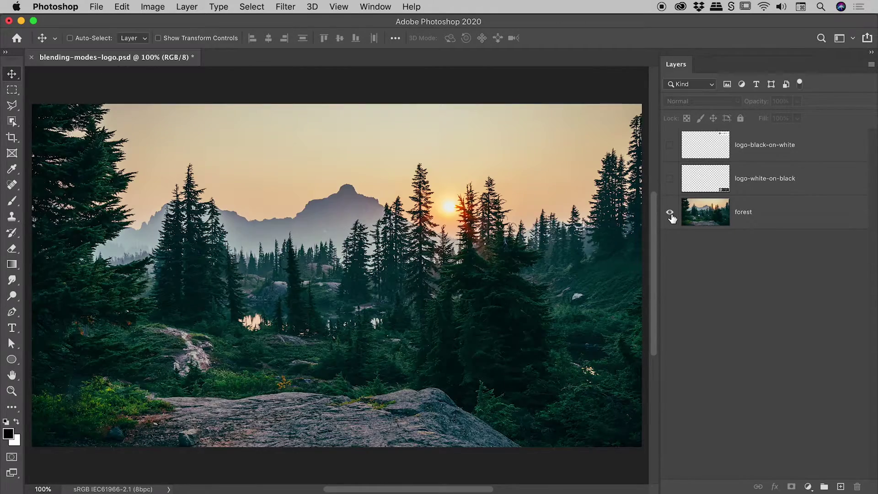
{"action": "left_click", "coordinate": [670, 179]}
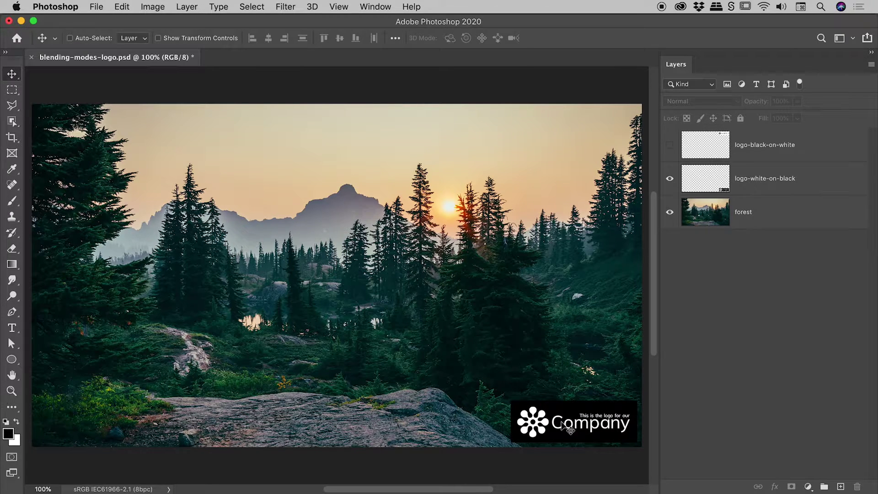
{"action": "left_click", "coordinate": [755, 181]}
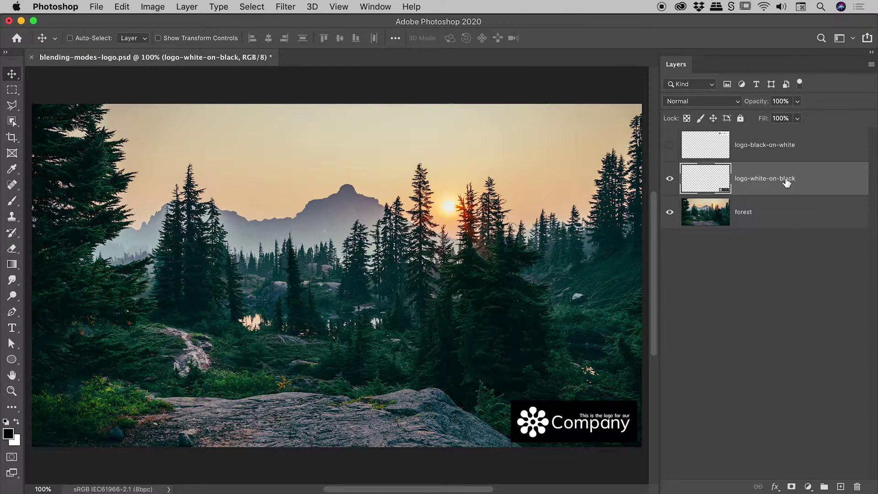
{"action": "left_click", "coordinate": [669, 145]}
{"action": "key", "text": "alt+bracketright"}
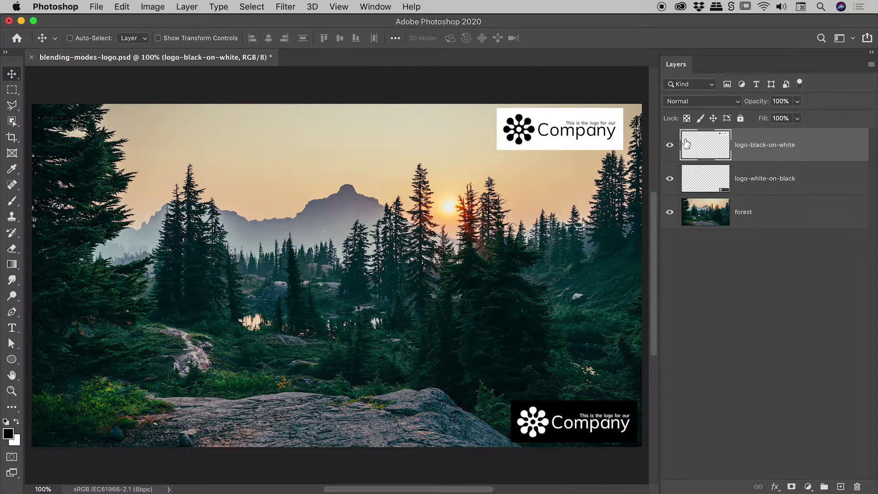
Set the logo-black-on-white layer's blend mode to Multiply
{"action": "left_click", "coordinate": [669, 145]}
{"action": "left_click", "coordinate": [669, 145]}
{"action": "left_click", "coordinate": [698, 101]}
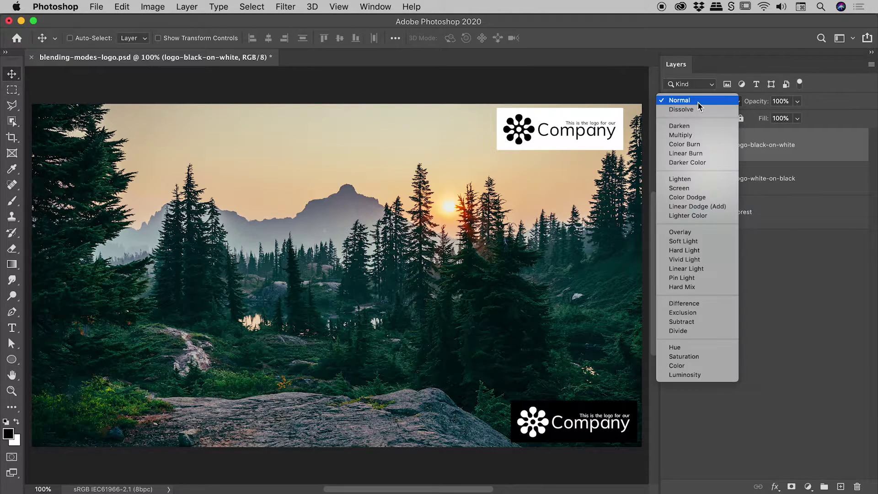
{"action": "left_click", "coordinate": [698, 136]}
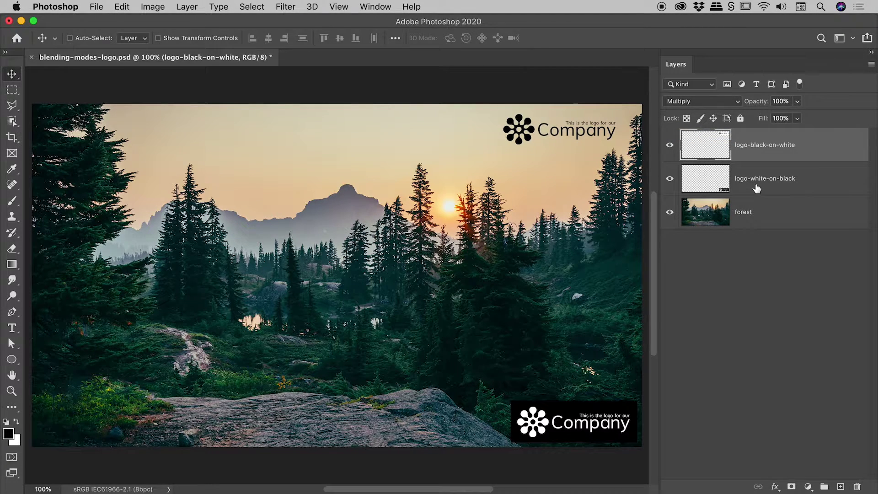
Select the logo-white-on-black layer and set its blend mode to Screen
{"action": "left_click", "coordinate": [759, 188]}
{"action": "left_click", "coordinate": [670, 179]}
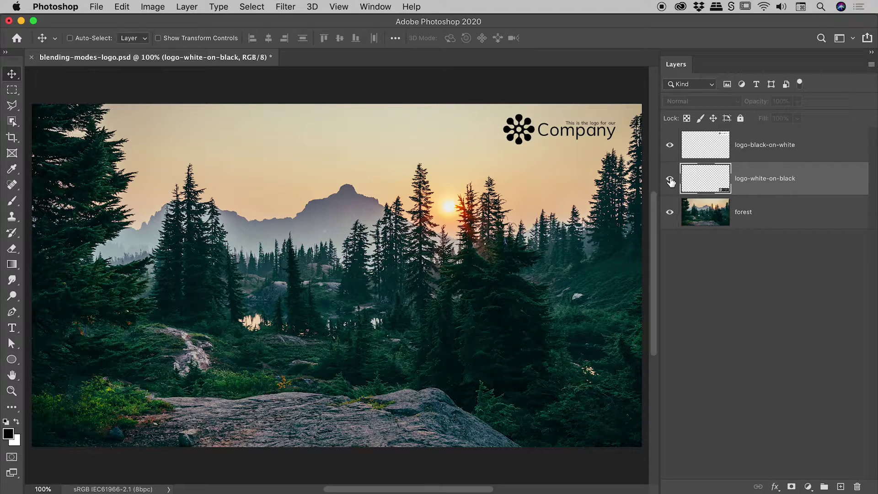
{"action": "left_click", "coordinate": [670, 179]}
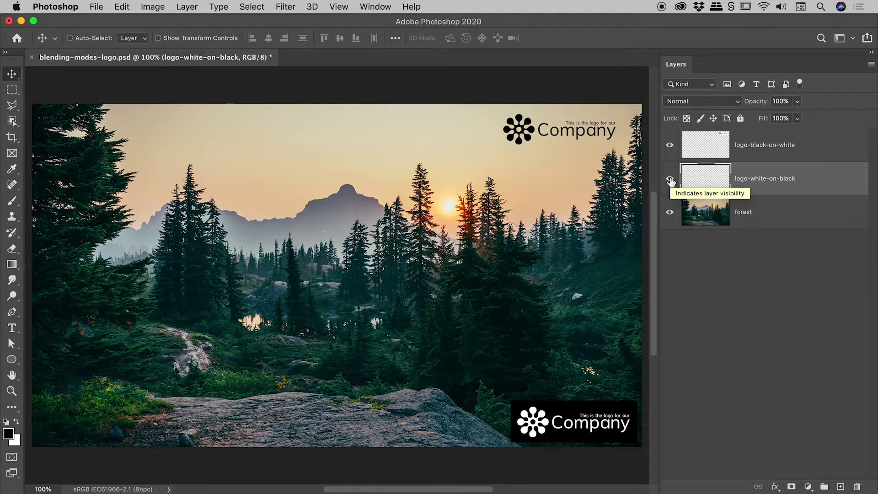
{"action": "left_click", "coordinate": [690, 102]}
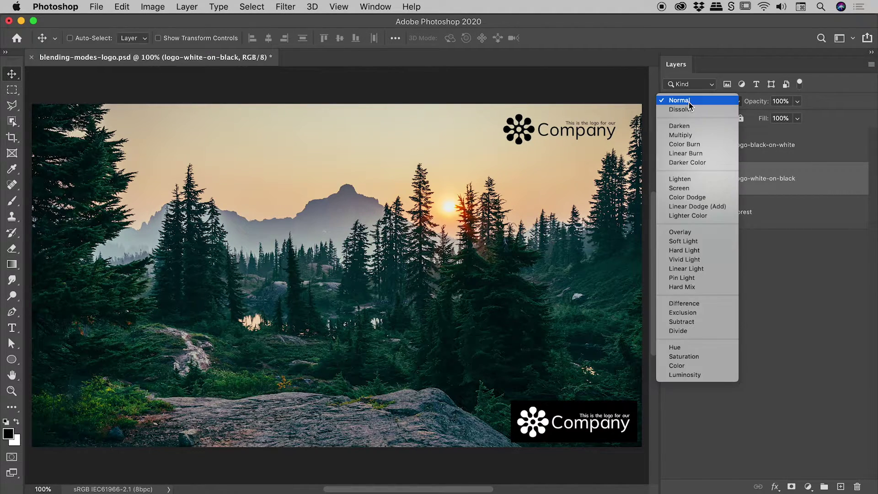
{"action": "left_click", "coordinate": [685, 188]}
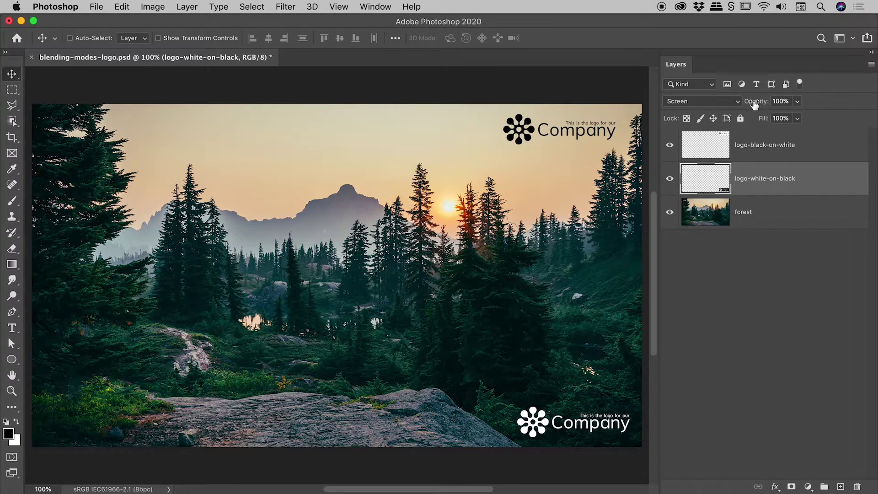
Lower the white logo's opacity to 23%, then select the black-on-white layer to check it
{"action": "left_click", "coordinate": [797, 101]}
{"action": "left_click_drag", "start_coordinate": [800, 117], "coordinate": [753, 120]}
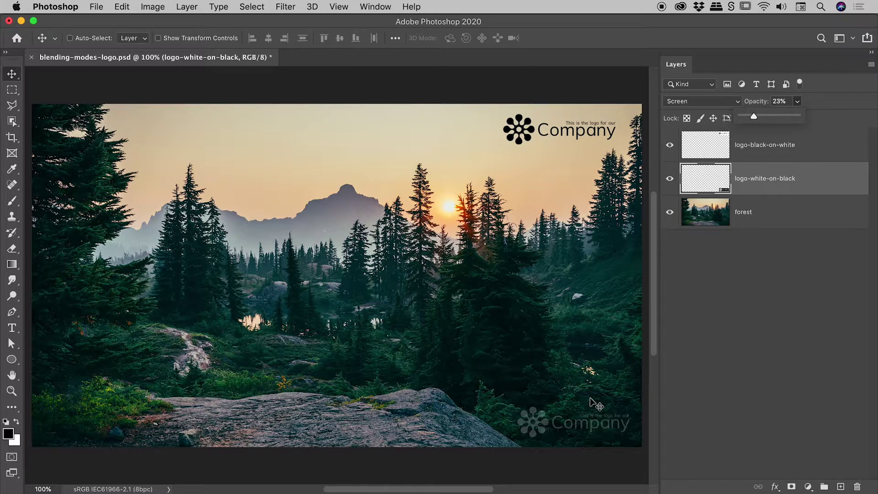
{"action": "left_click", "coordinate": [710, 318]}
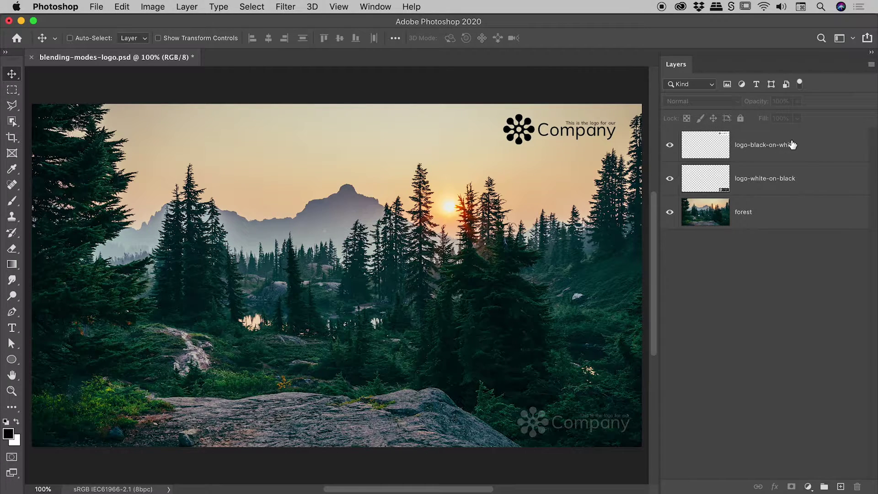
{"action": "left_click", "coordinate": [791, 144]}
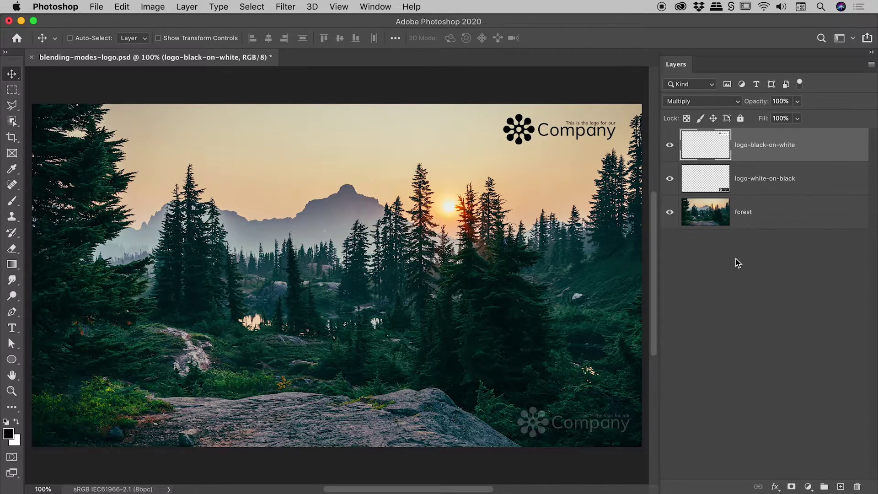
Switch to demo.indd in InDesign, toggle the three placed images' visibility, and select the black-on-white logo frame
{"action": "key", "text": "super+Tab"}
{"action": "key", "text": "super+Tab"}
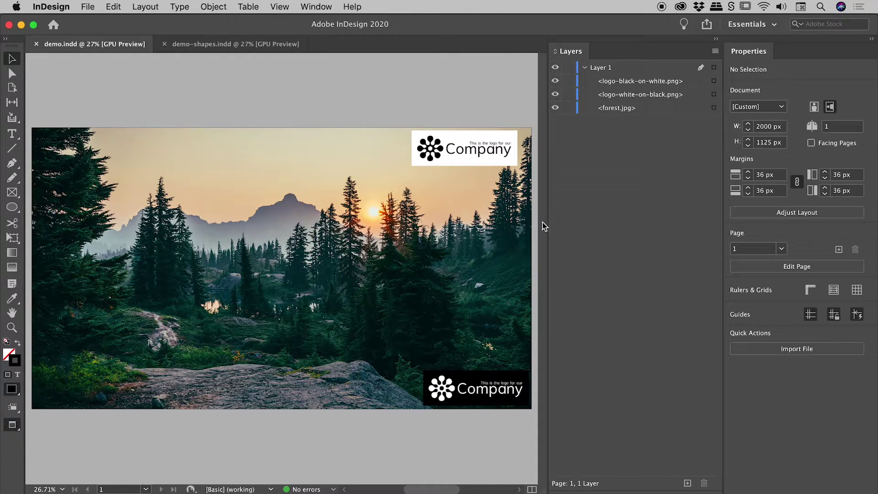
{"action": "left_click", "coordinate": [281, 267]}
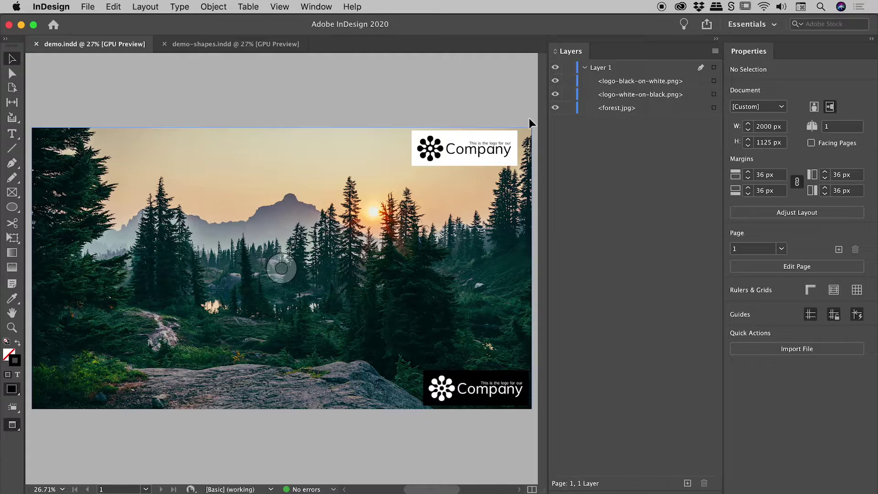
{"action": "left_click_drag", "start_coordinate": [555, 81], "coordinate": [554, 112]}
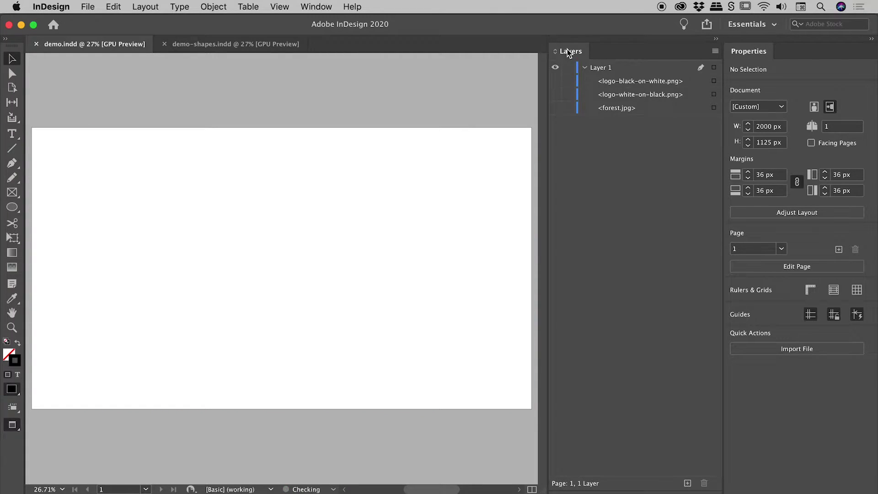
{"action": "left_click", "coordinate": [555, 108]}
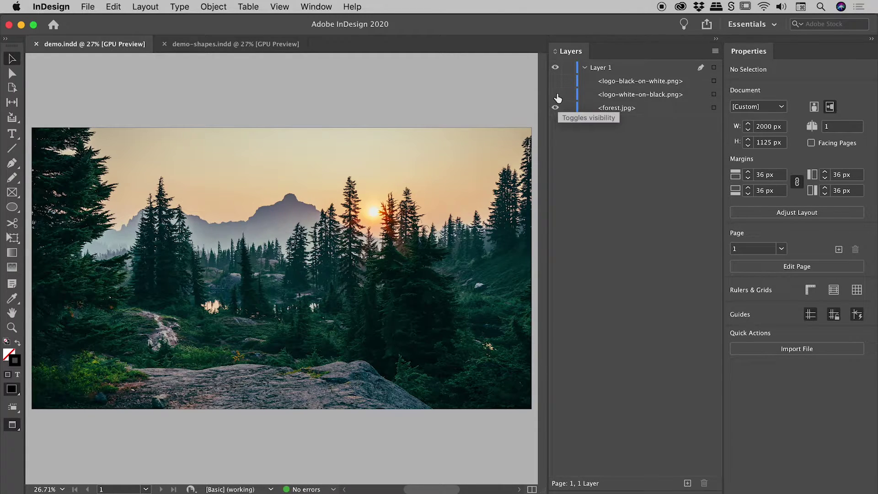
{"action": "left_click", "coordinate": [555, 94]}
{"action": "left_click", "coordinate": [555, 80]}
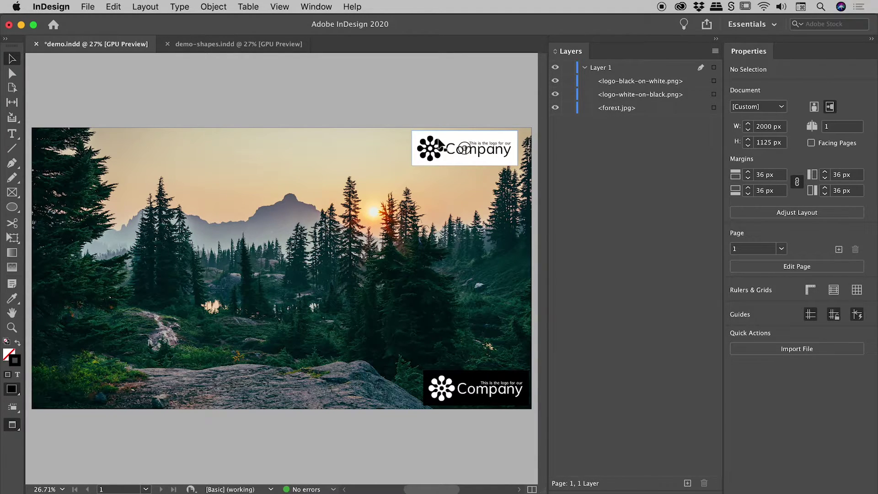
{"action": "left_click", "coordinate": [430, 138]}
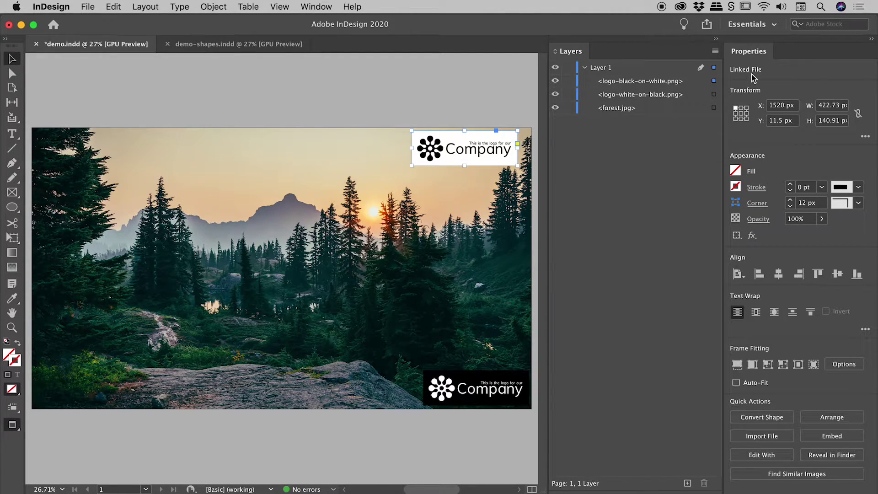
Blend the top-right black-on-white logo with Multiply, keeping its opacity at 100%
{"action": "left_click", "coordinate": [821, 218]}
{"action": "left_click_drag", "start_coordinate": [823, 234], "coordinate": [844, 244]}
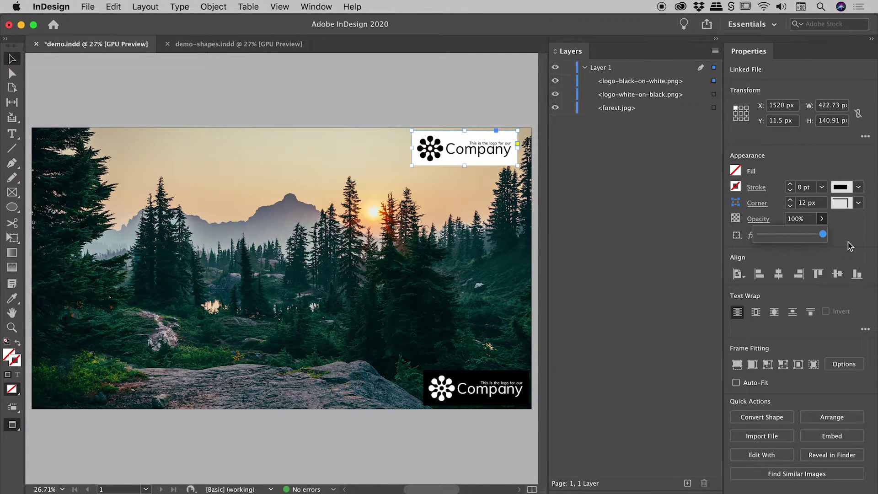
{"action": "left_click", "coordinate": [849, 246]}
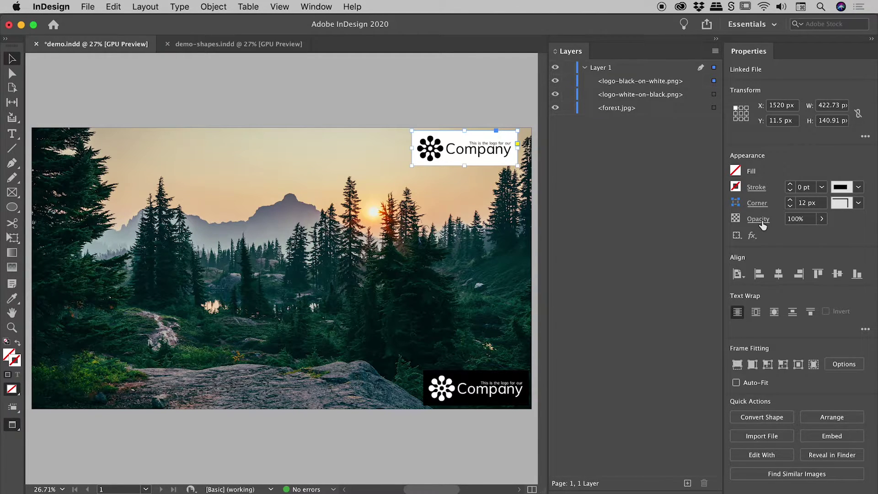
{"action": "left_click", "coordinate": [760, 219]}
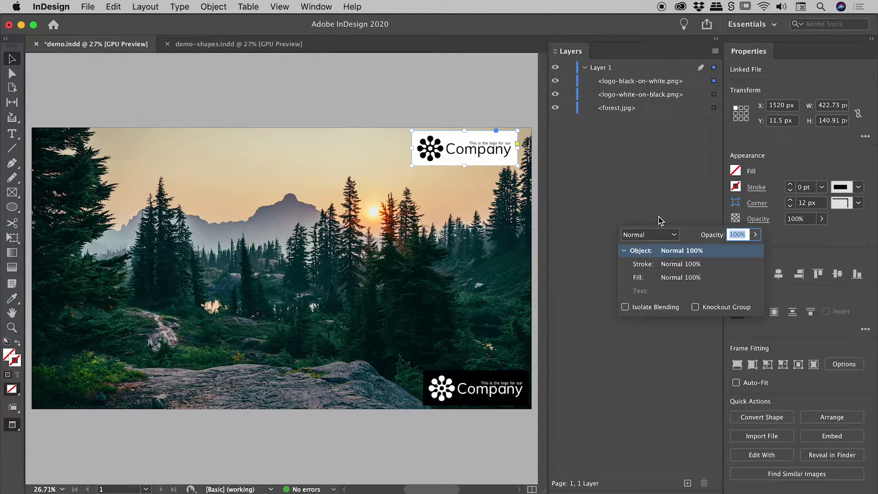
{"action": "left_click", "coordinate": [673, 235]}
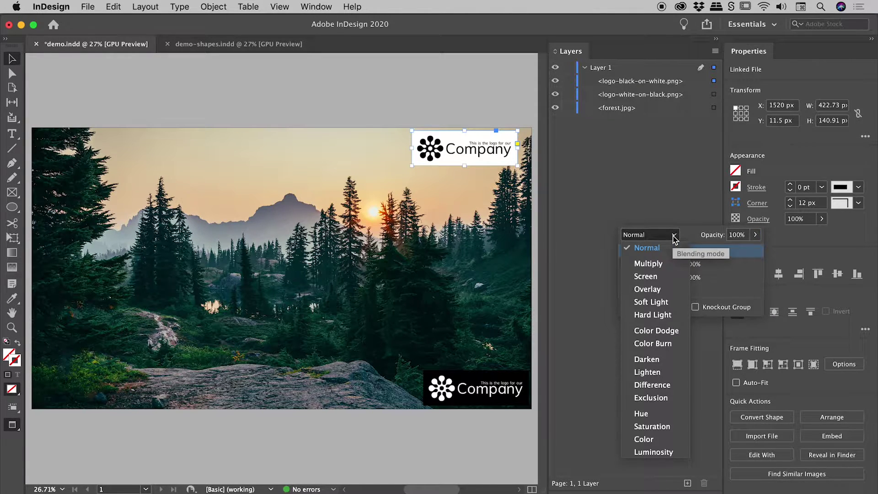
{"action": "left_click", "coordinate": [661, 265]}
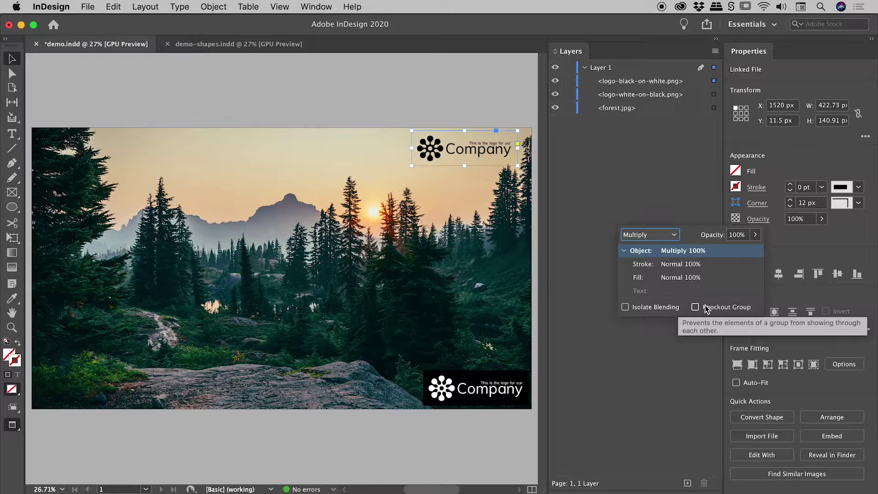
Dock the Effects panel from the Window menu beneath the Layers panel
{"action": "left_click", "coordinate": [317, 6]}
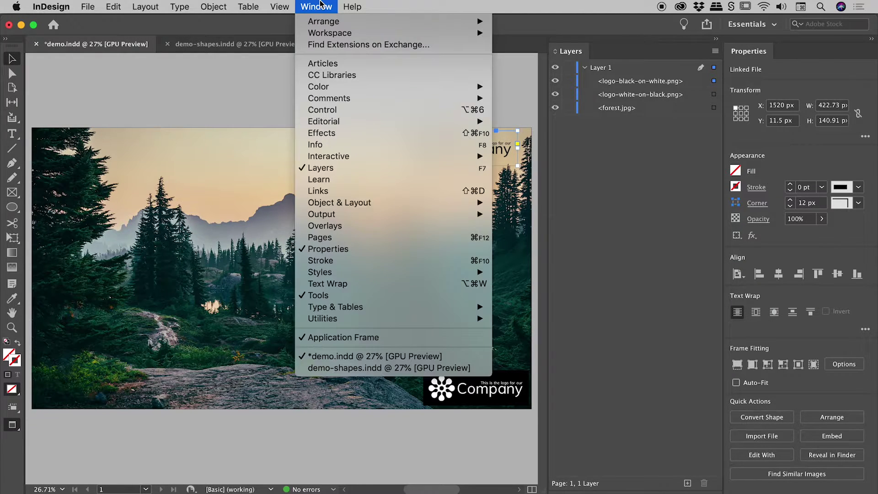
{"action": "left_click", "coordinate": [320, 132]}
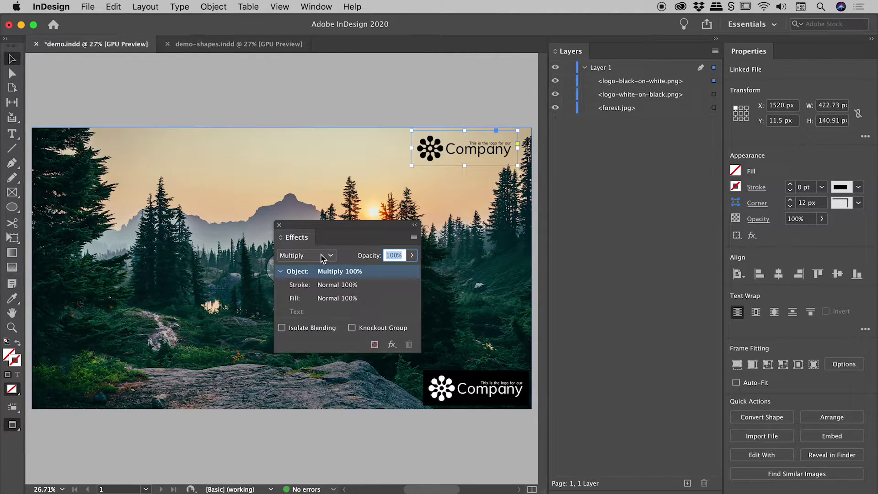
{"action": "left_click_drag", "start_coordinate": [297, 240], "coordinate": [609, 477]}
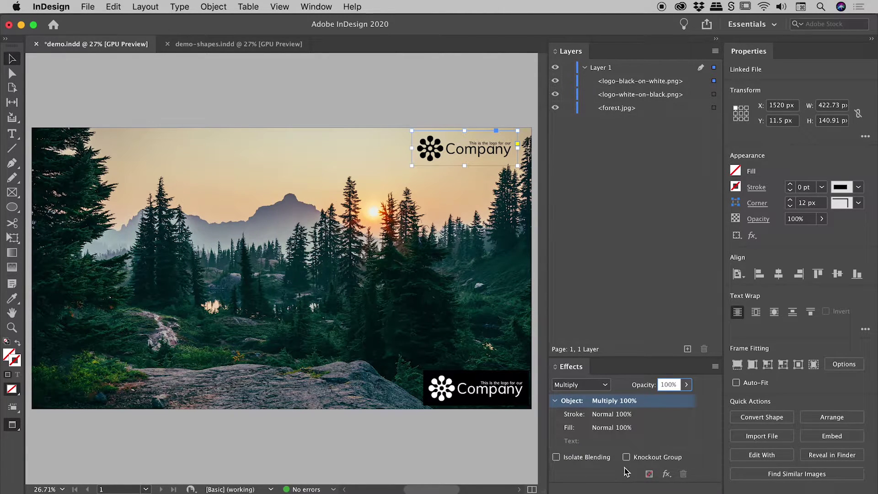
{"action": "left_click", "coordinate": [758, 219]}
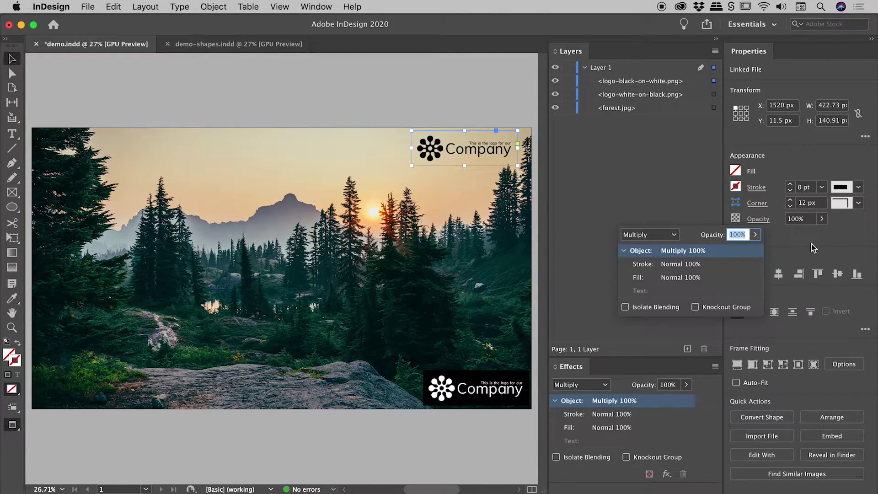
{"action": "key", "text": "Escape"}
Set the bottom-right white-on-black logo to Screen blending at 25% opacity
{"action": "left_click", "coordinate": [506, 383]}
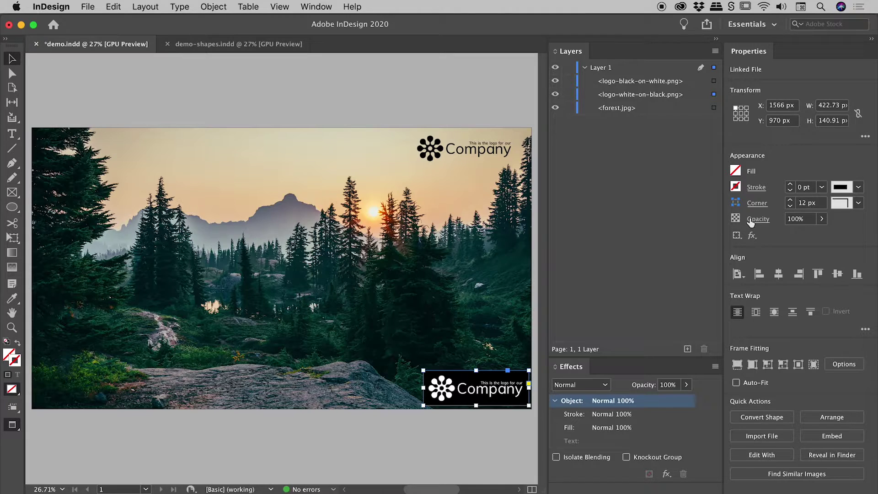
{"action": "left_click", "coordinate": [755, 220]}
{"action": "left_click", "coordinate": [670, 234]}
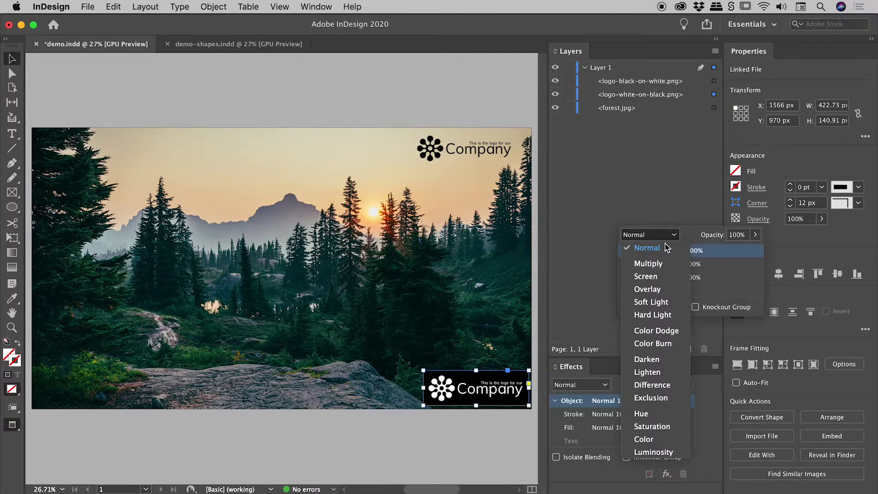
{"action": "left_click", "coordinate": [657, 276]}
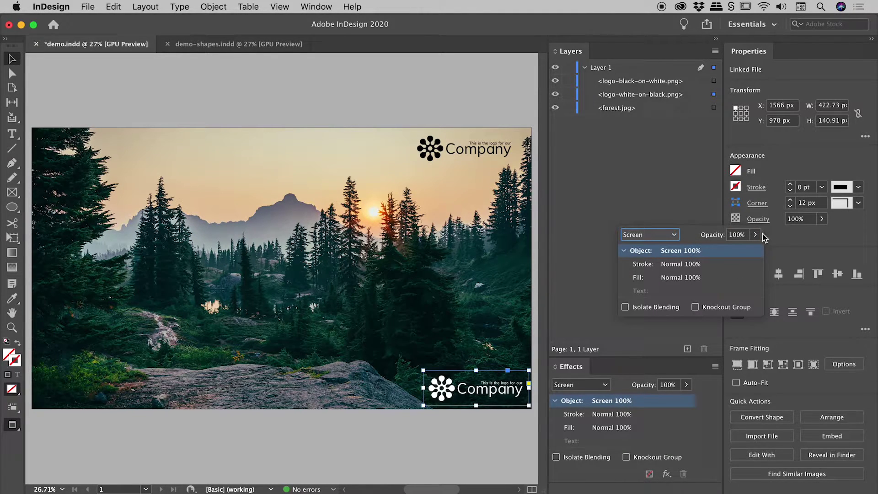
{"action": "left_click", "coordinate": [755, 234]}
{"action": "left_click_drag", "start_coordinate": [756, 250], "coordinate": [709, 254]}
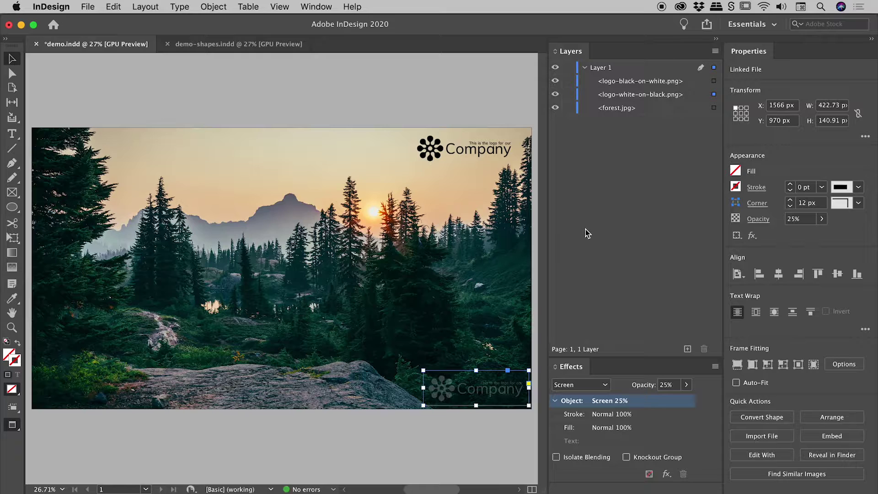
In demo-shapes.indd, select the red-and-green circle, try Multiply, then revert it to Normal
{"action": "left_click", "coordinate": [213, 44]}
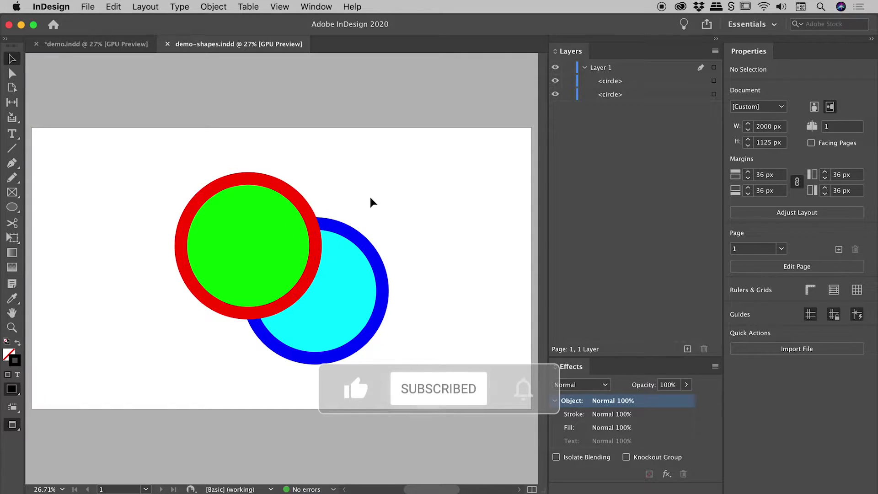
{"action": "mouse_move", "coordinate": [554, 82]}
{"action": "left_mouse_down"}
{"action": "mouse_move", "coordinate": [559, 115]}
{"action": "mouse_move", "coordinate": [555, 80]}
{"action": "left_mouse_up"}
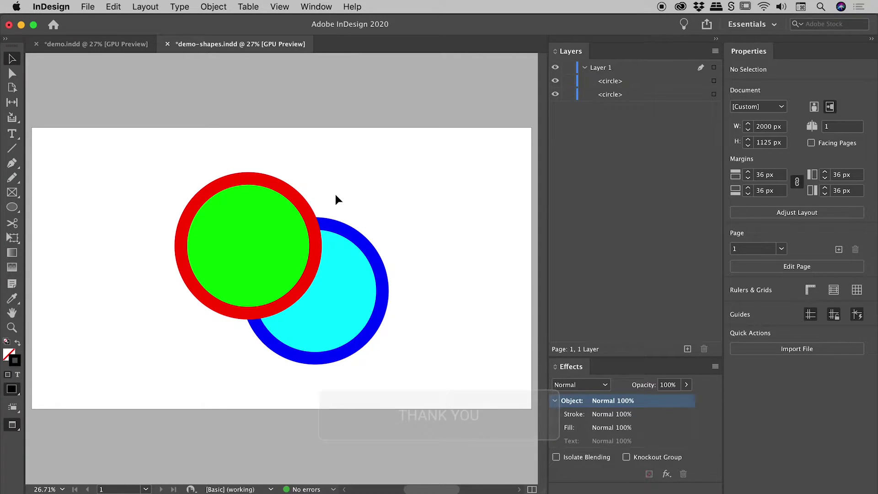
{"action": "left_click", "coordinate": [290, 220]}
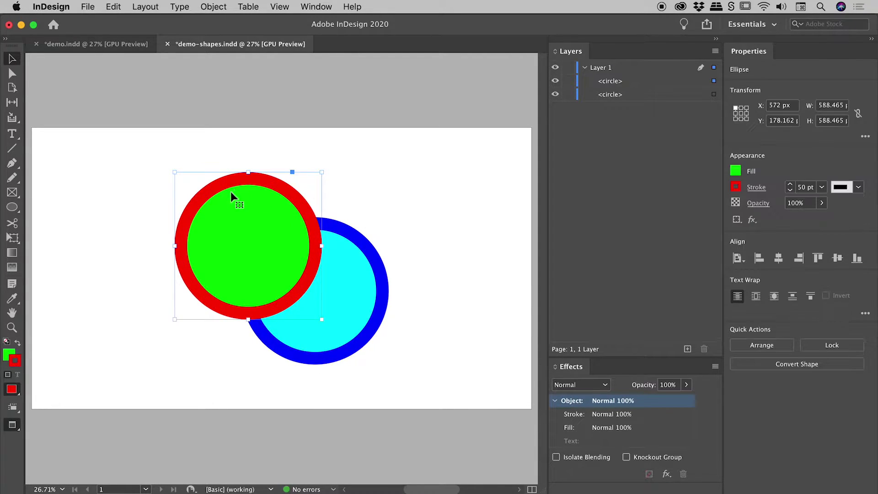
{"action": "left_click", "coordinate": [594, 389]}
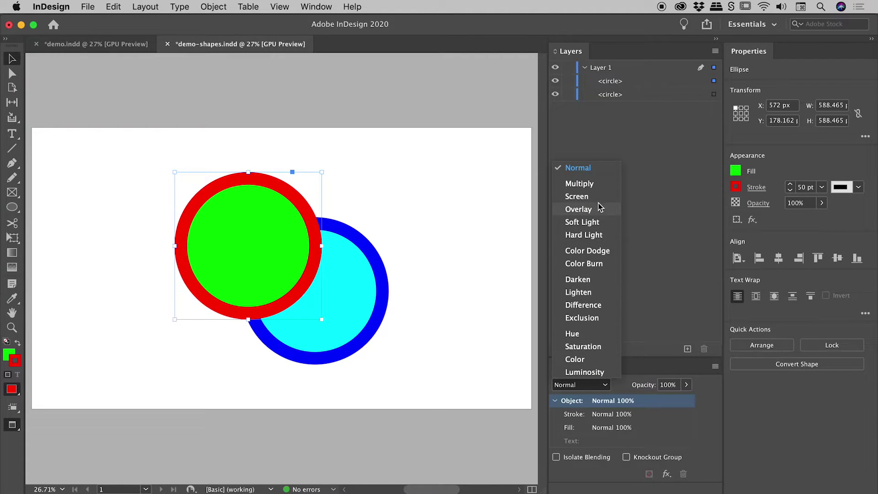
{"action": "left_click", "coordinate": [598, 184]}
{"action": "left_click", "coordinate": [596, 384]}
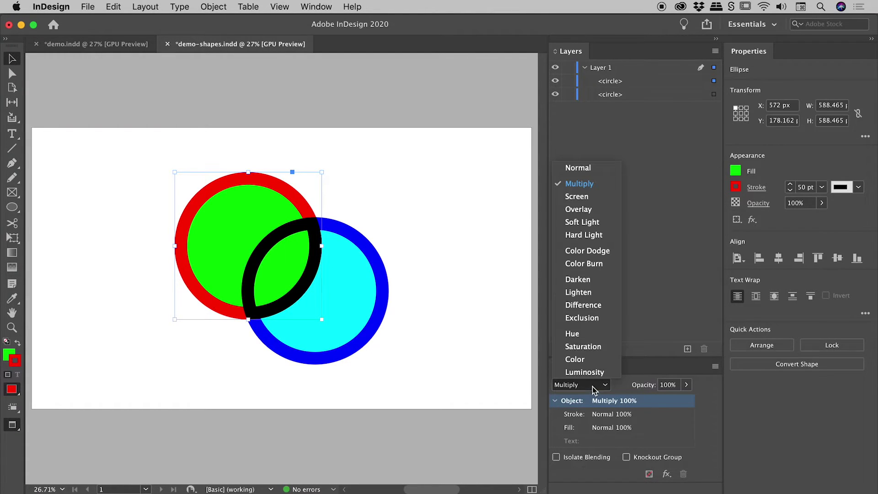
{"action": "left_click", "coordinate": [594, 175]}
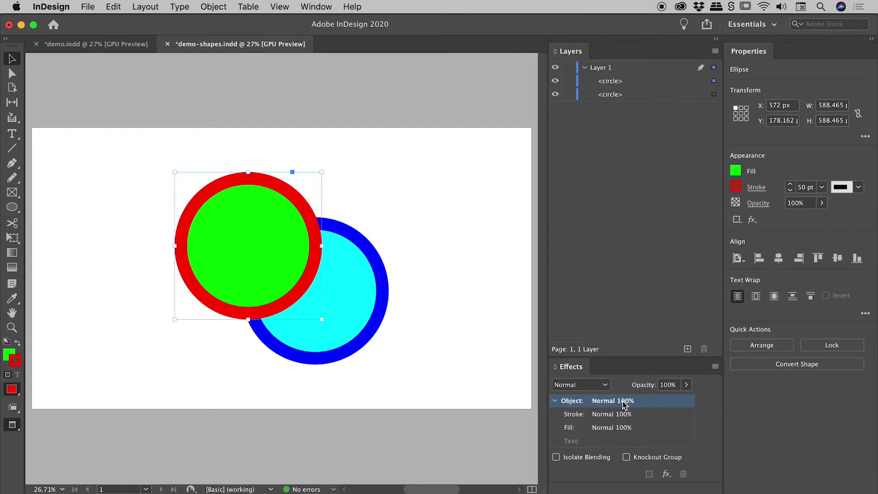
Apply Multiply only to the green circle's fill, leaving its red stroke Normal
{"action": "left_click", "coordinate": [641, 416]}
{"action": "left_click", "coordinate": [650, 430]}
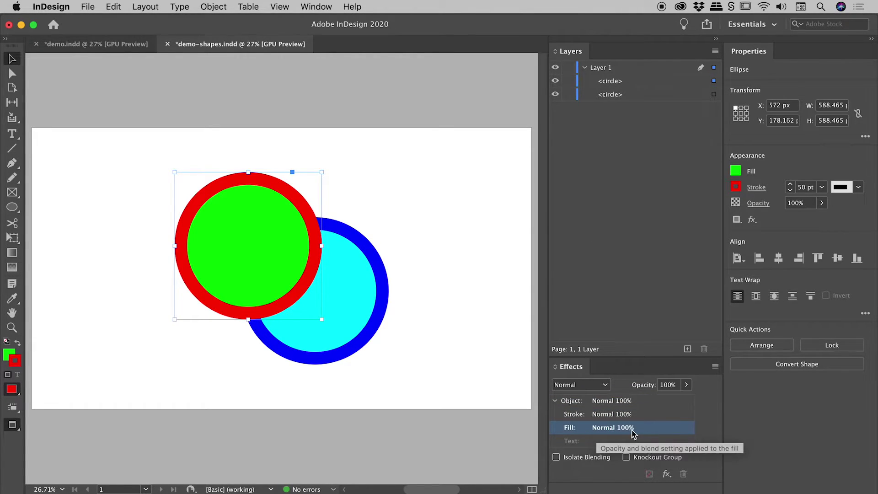
{"action": "left_click", "coordinate": [582, 385]}
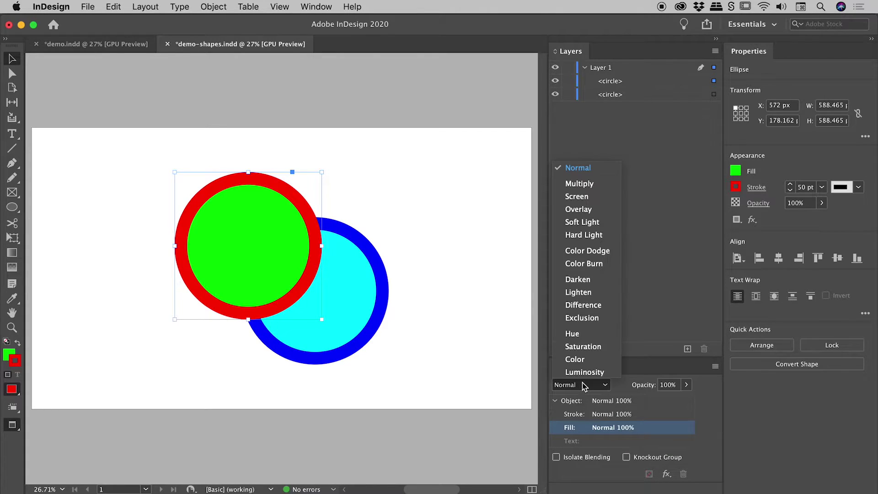
{"action": "left_click", "coordinate": [576, 184]}
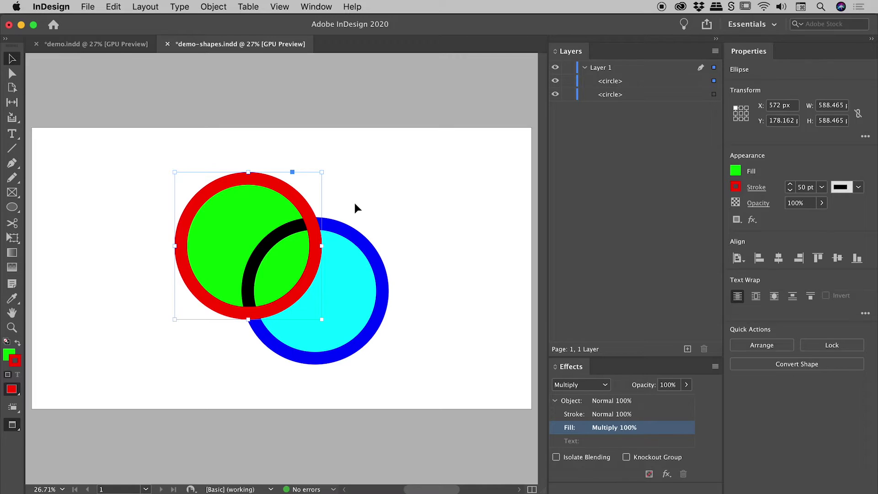
Fade the red circle's stroke alone to 50% opacity
{"action": "left_click", "coordinate": [570, 416]}
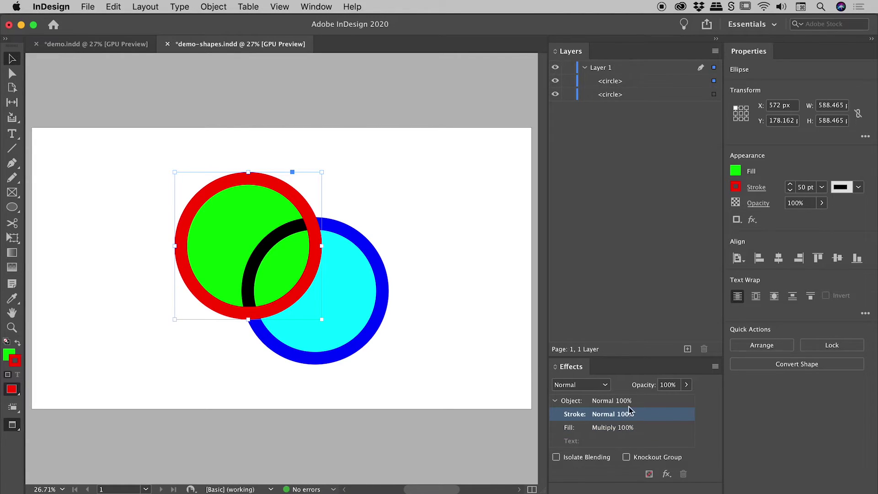
{"action": "left_click_drag", "start_coordinate": [688, 386], "coordinate": [656, 406]}
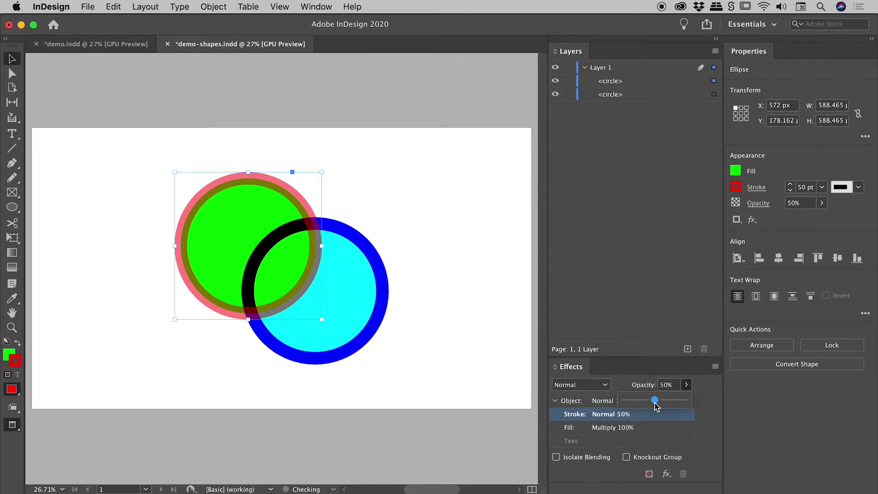
{"action": "left_click", "coordinate": [706, 401]}
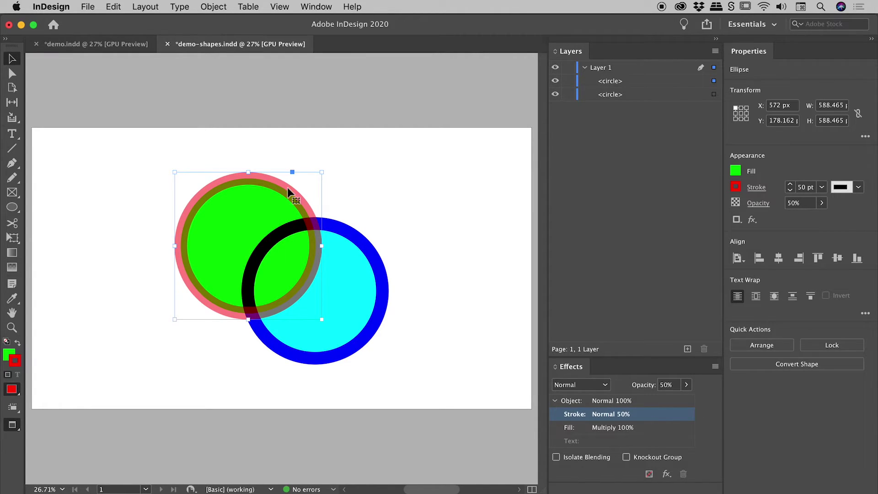